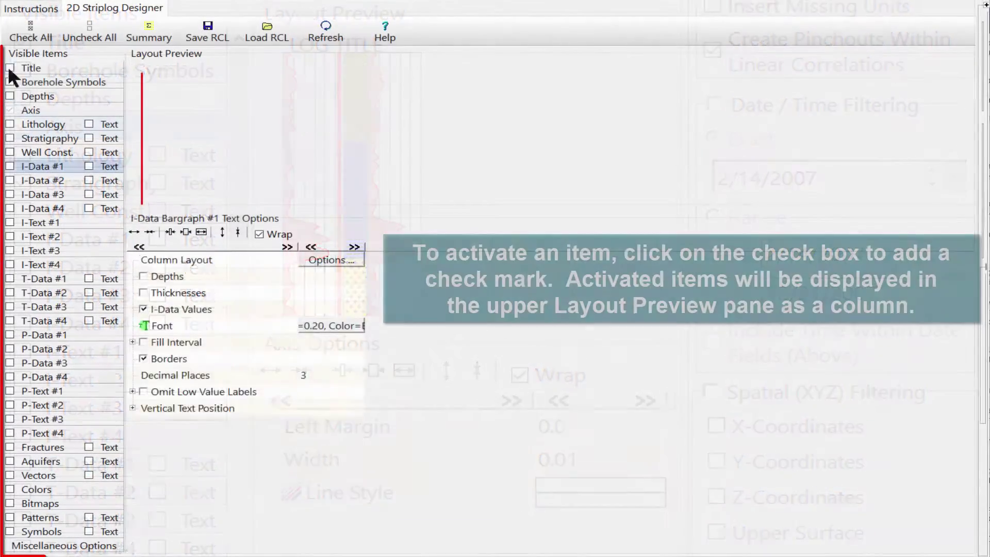
Turn on the basic items, depths, lithology, stratigraphy, well construction, I-Data and I-Text columns with text.
left_click(9, 67)
left_click(9, 96)
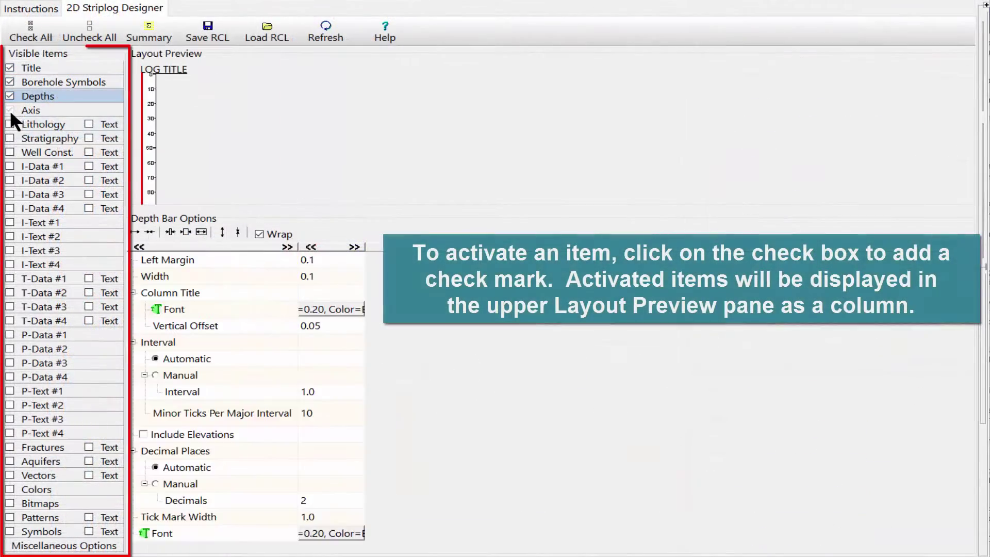
left_click(9, 124)
left_click(89, 123)
left_click(10, 138)
left_click(10, 152)
left_click(88, 152)
left_click(10, 166)
left_click(89, 166)
left_click(10, 180)
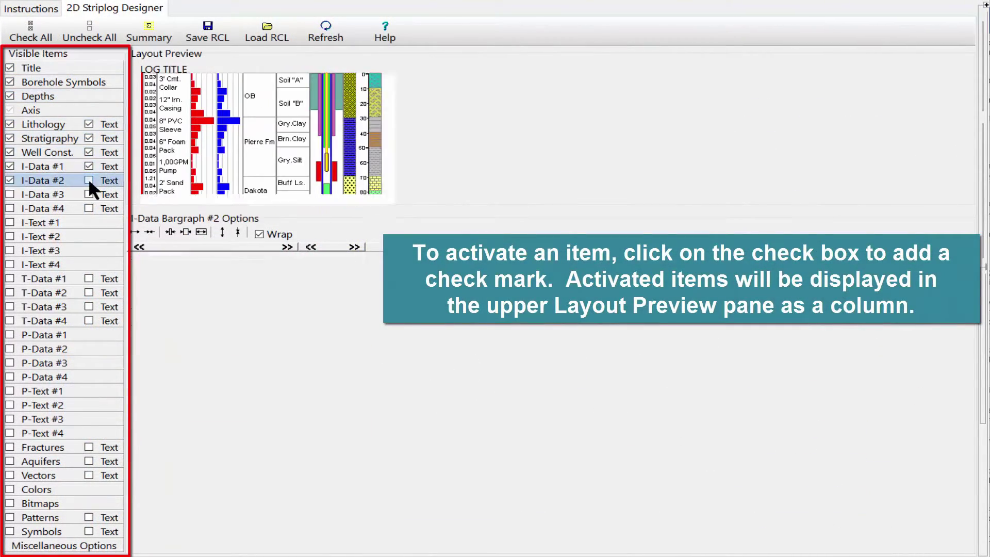
left_click(89, 180)
left_click(9, 194)
left_click(88, 194)
left_click(10, 208)
left_click(88, 207)
left_click(10, 264)
Turn on T-Data #1–#4 bargraphs with text, P-Data #1–#4 curves and P-Text #1–#4 columns.
left_click(10, 279)
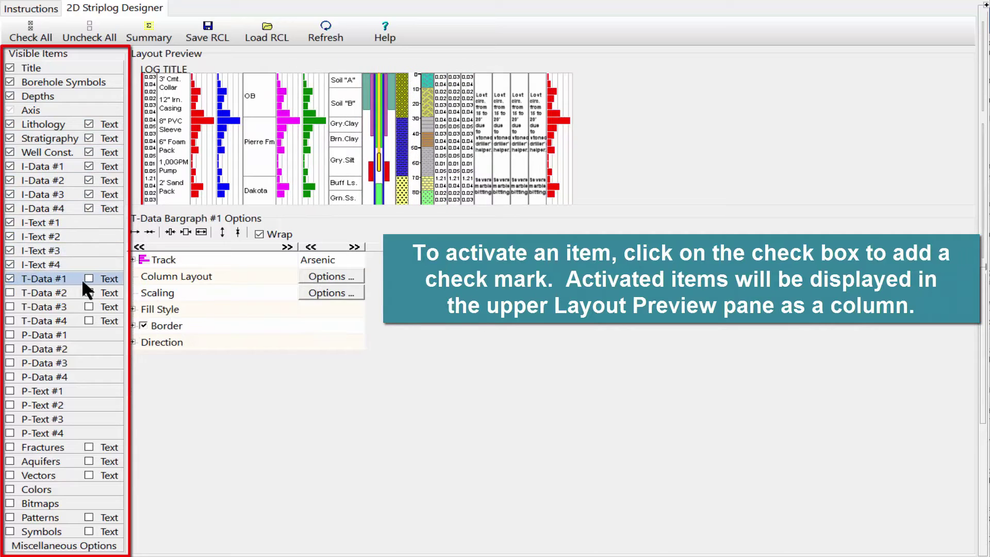
left_click(89, 279)
left_click(10, 292)
left_click(88, 292)
left_click(10, 306)
left_click(88, 306)
left_click(10, 320)
left_click(89, 320)
left_click(10, 335)
left_click(10, 348)
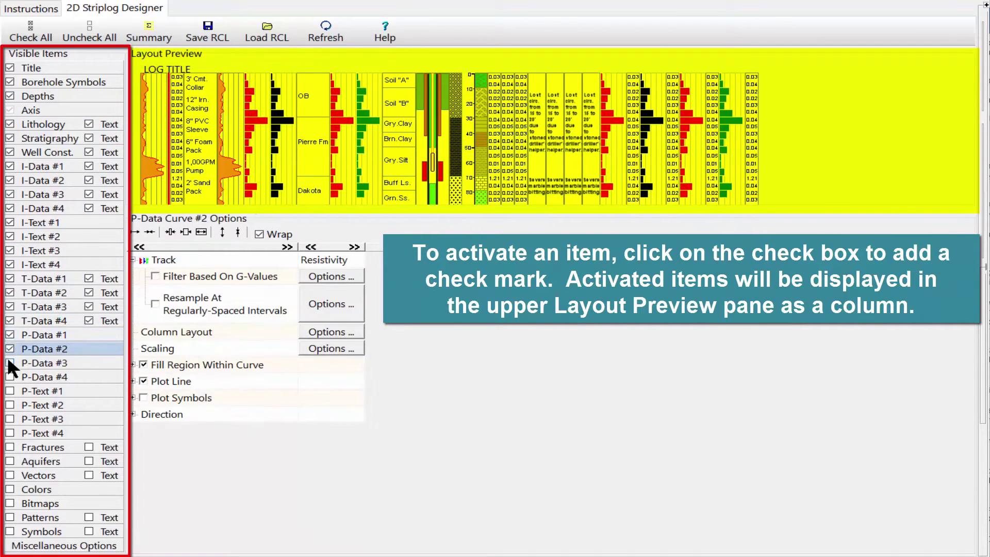
left_click(10, 376)
left_click(10, 390)
left_click(10, 404)
left_click(9, 433)
Turn on fractures, aquifers, vectors, colors, bitmaps, patterns and symbols columns with their text.
left_click(10, 447)
left_click(89, 447)
left_click(10, 460)
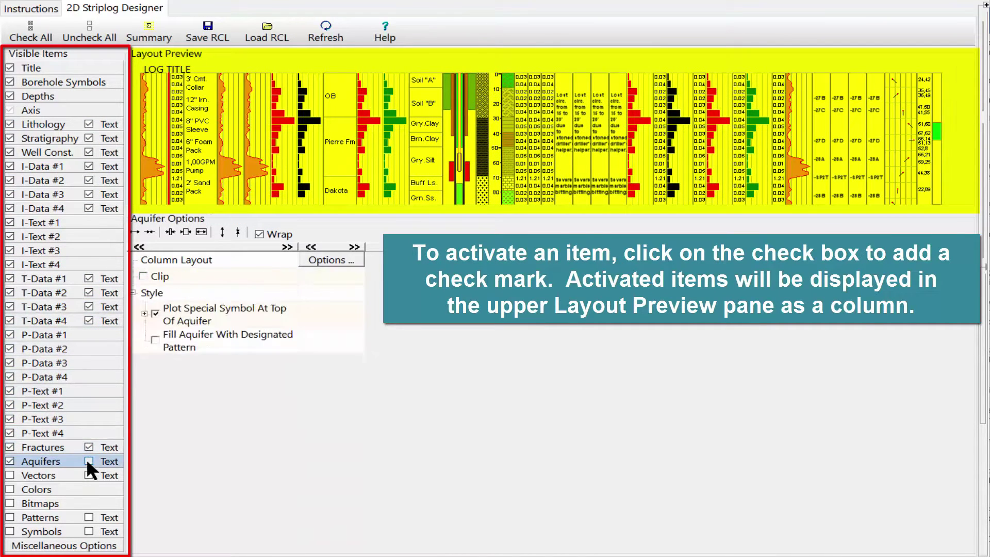
left_click(10, 475)
left_click(88, 475)
left_click(10, 503)
left_click(10, 517)
left_click(89, 517)
left_click(9, 530)
left_click(89, 531)
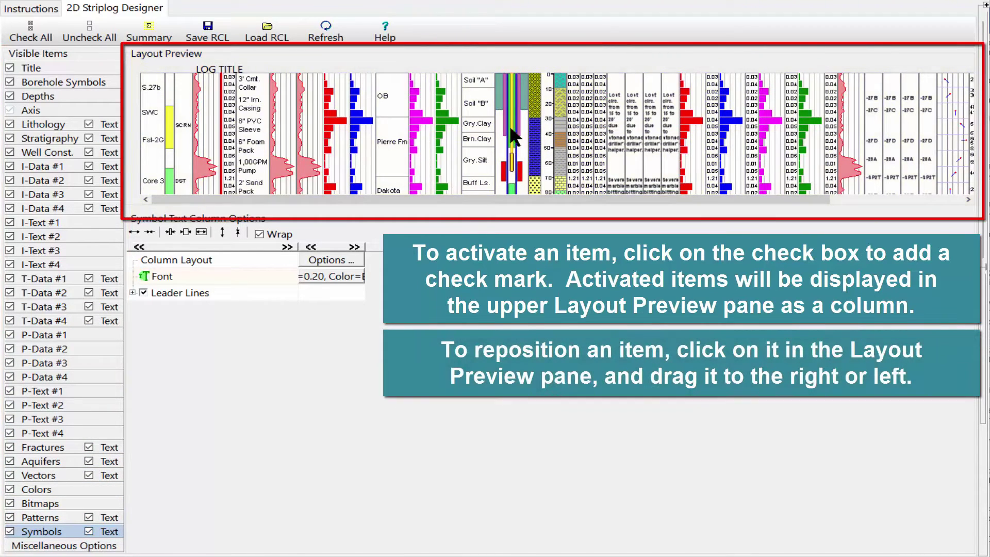
Drag well construction next to lithology, and move T-Data #4 and fractures columns further left.
left_click_drag(509, 125, 220, 126)
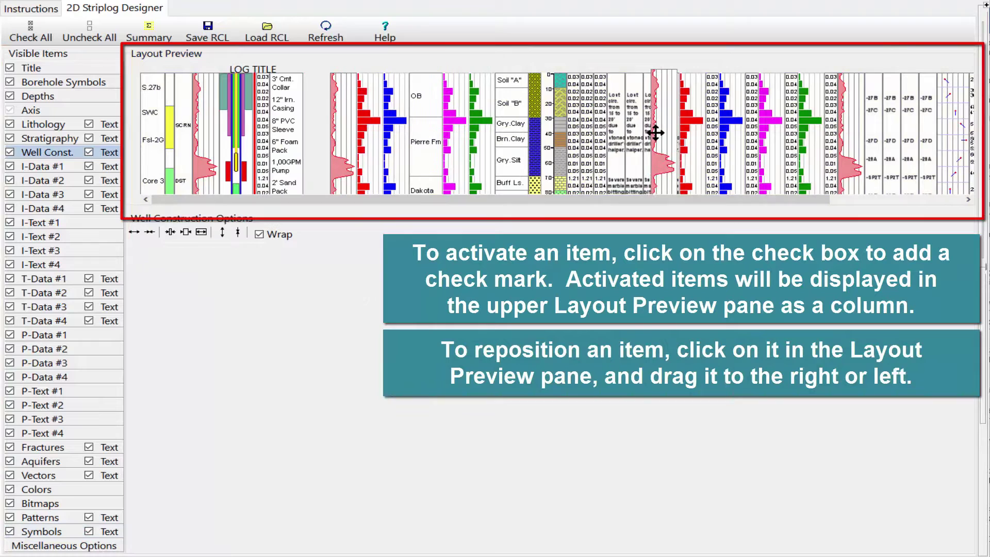
left_click_drag(806, 132, 479, 155)
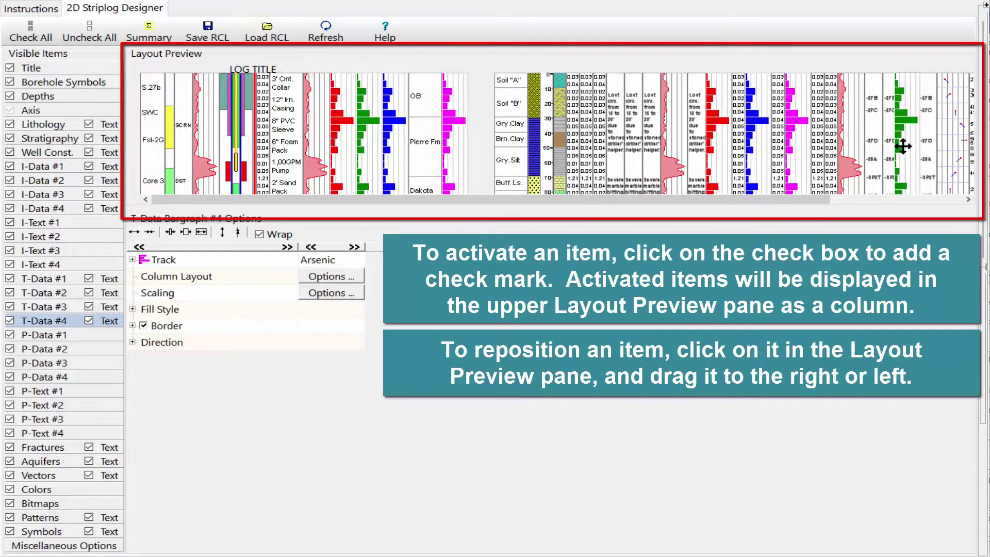
left_click_drag(949, 150, 397, 134)
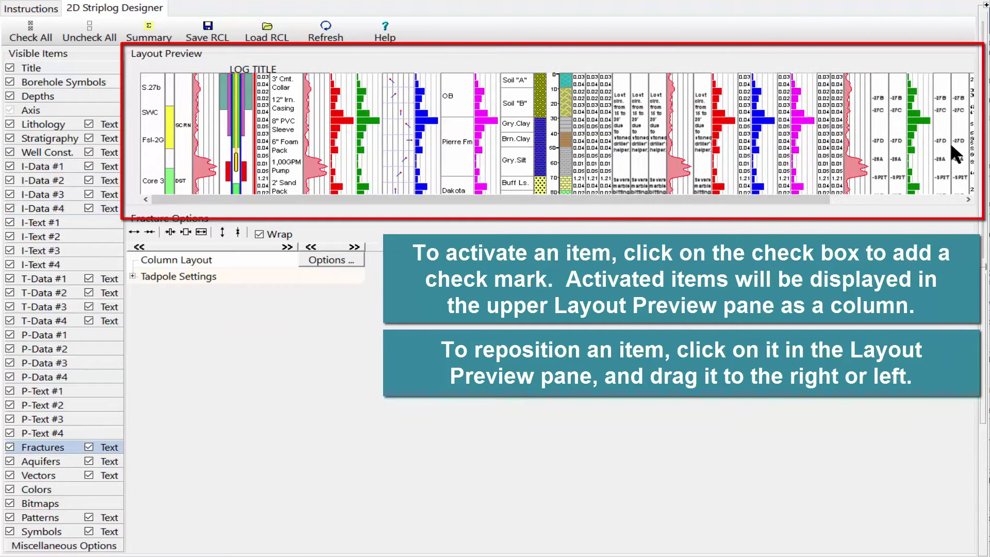
Review settings for title, borehole symbol, depth bar, lithology, stratigraphy, well construction, I-Data and I-Text items.
left_click(35, 68)
left_click(37, 82)
left_click(39, 96)
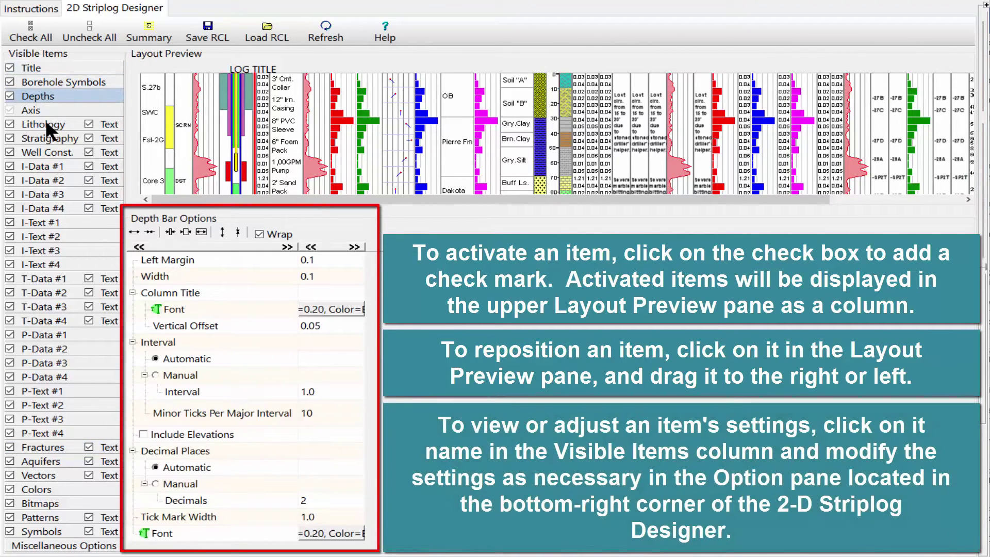
left_click(46, 124)
left_click(45, 138)
left_click(45, 152)
left_click(49, 167)
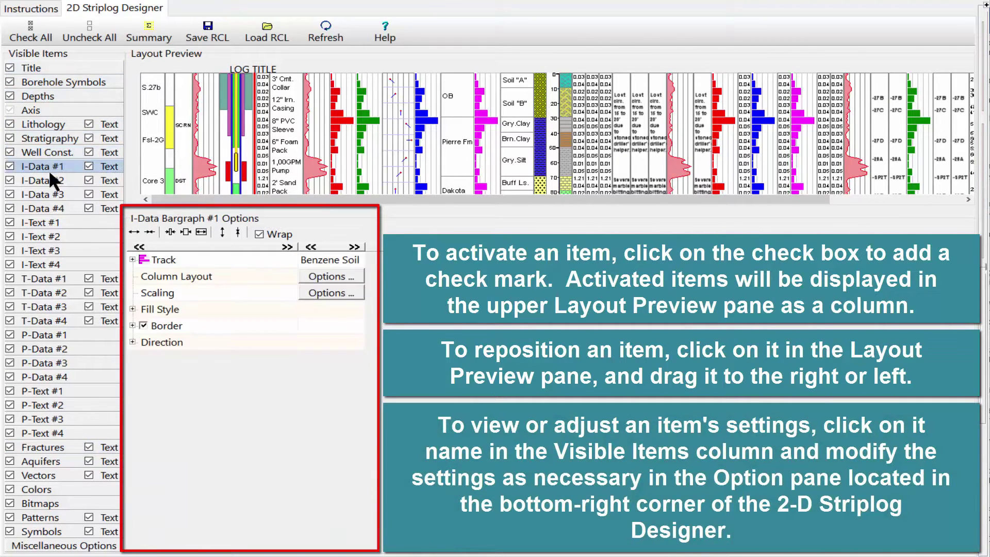
left_click(50, 181)
left_click(47, 193)
left_click(46, 207)
left_click(46, 222)
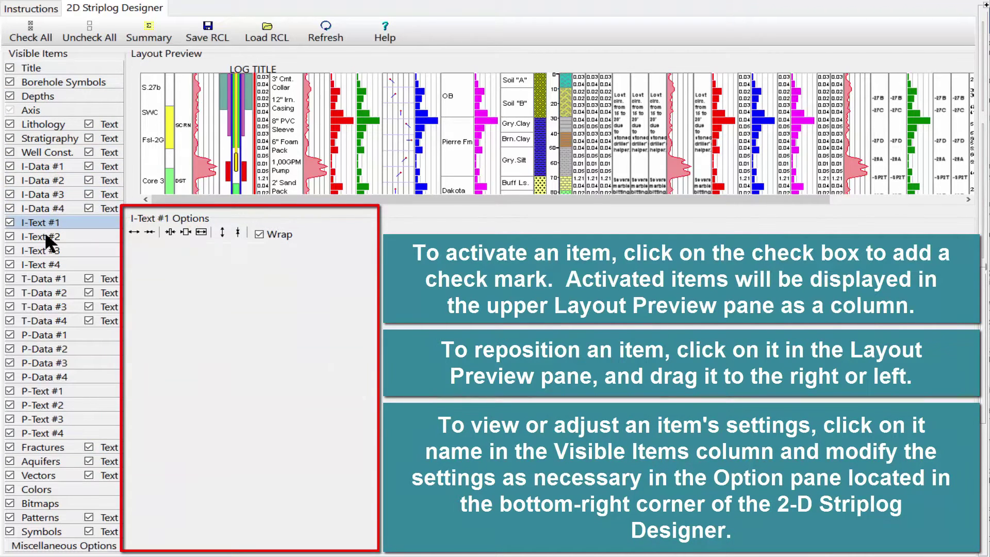
left_click(45, 236)
left_click(44, 250)
left_click(43, 264)
Review settings for T-Data, P-Data, P-Text, fractures, aquifers, vectors, colors and bitmaps items.
left_click(43, 278)
left_click(43, 293)
left_click(45, 306)
left_click(46, 321)
left_click(45, 335)
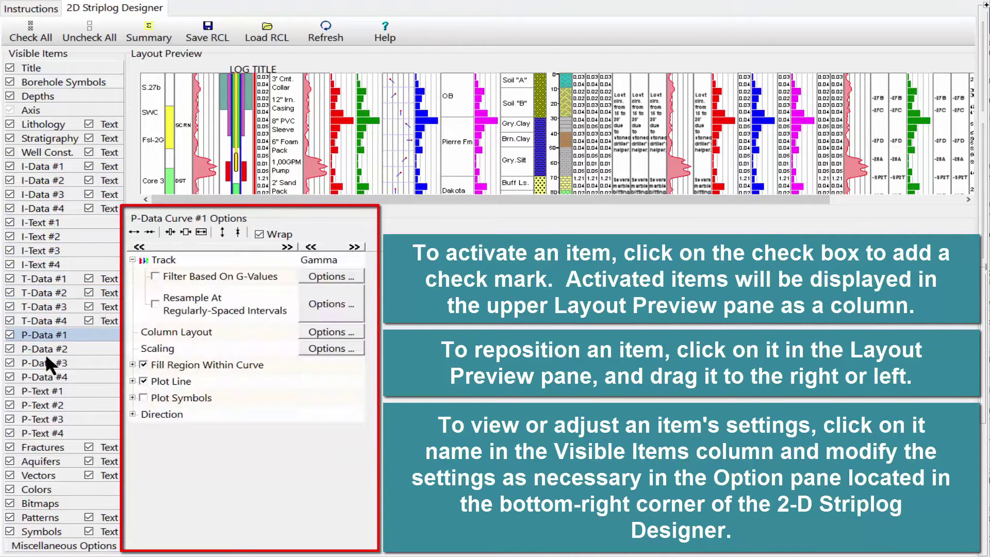
left_click(47, 362)
left_click(47, 377)
left_click(48, 391)
left_click(49, 405)
left_click(49, 418)
left_click(47, 433)
left_click(46, 447)
left_click(46, 459)
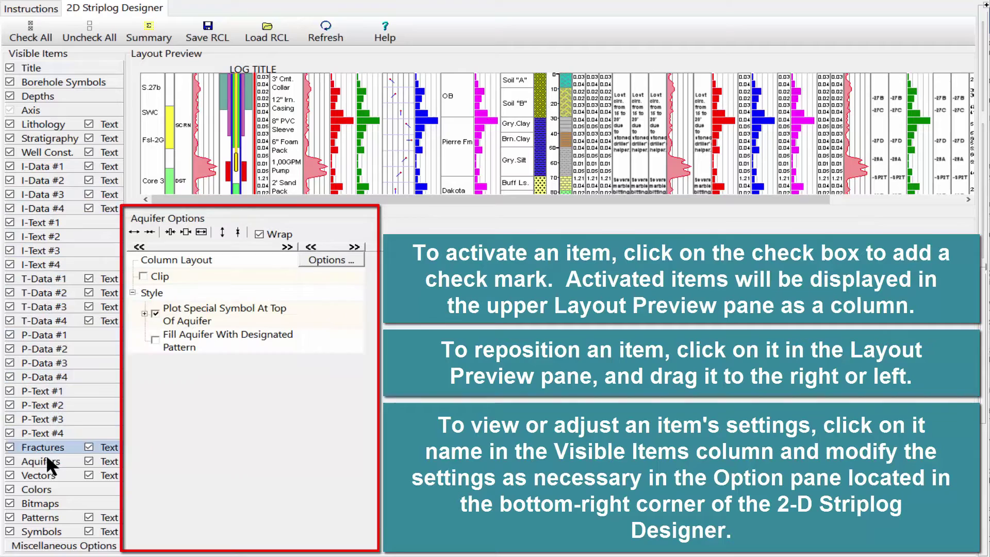
left_click(45, 475)
left_click(47, 489)
left_click(48, 503)
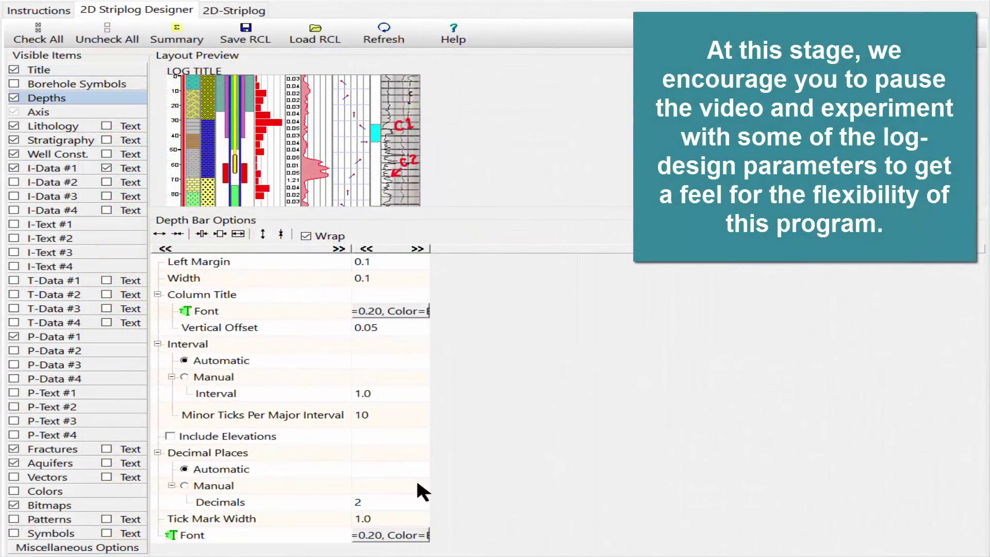
Set the depth bar tick mark width to 0.5 and title the lithology column 'Litho'.
left_click(389, 518)
type("0.5")
left_click(60, 127)
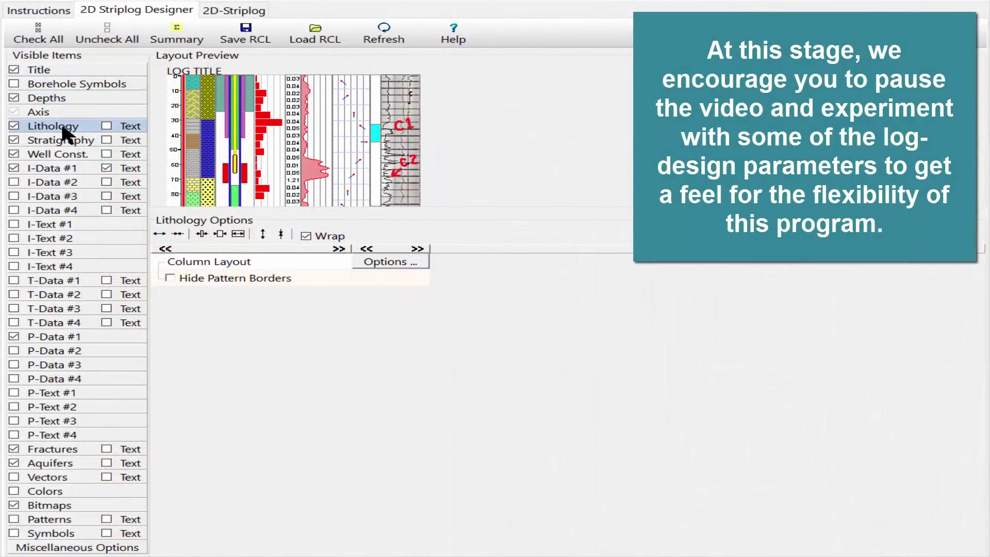
left_click(386, 261)
left_click(432, 269)
type("Litho")
left_click(315, 418)
Set the stratigraphy column width to 0.5.
left_click(60, 140)
left_click(386, 261)
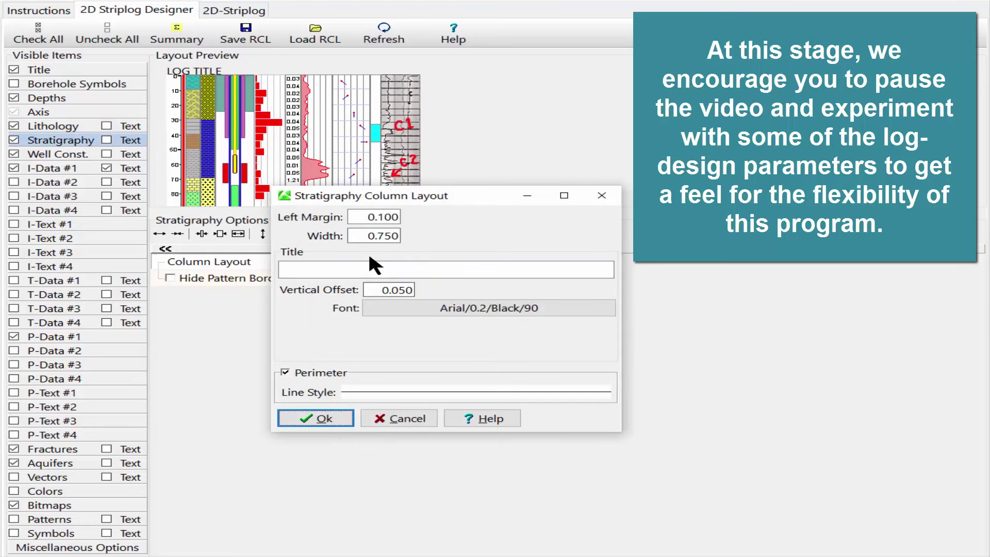
double_click(381, 235)
type("0.5")
left_click(326, 418)
Set the I-Data #1 bargraph column width to 0.75.
left_click(58, 154)
left_click(52, 168)
left_click(387, 278)
left_click(341, 214)
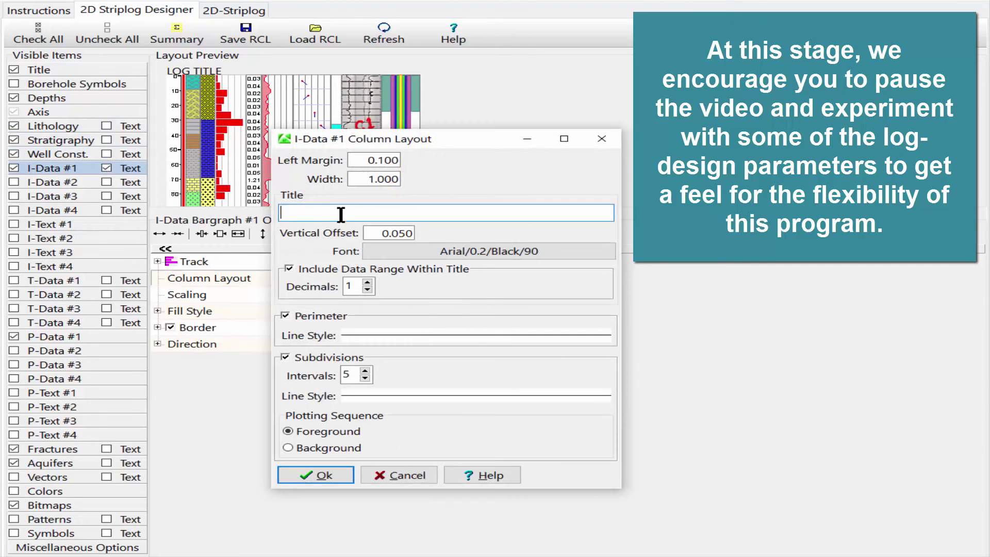
double_click(381, 179)
type("0.75")
left_click(315, 475)
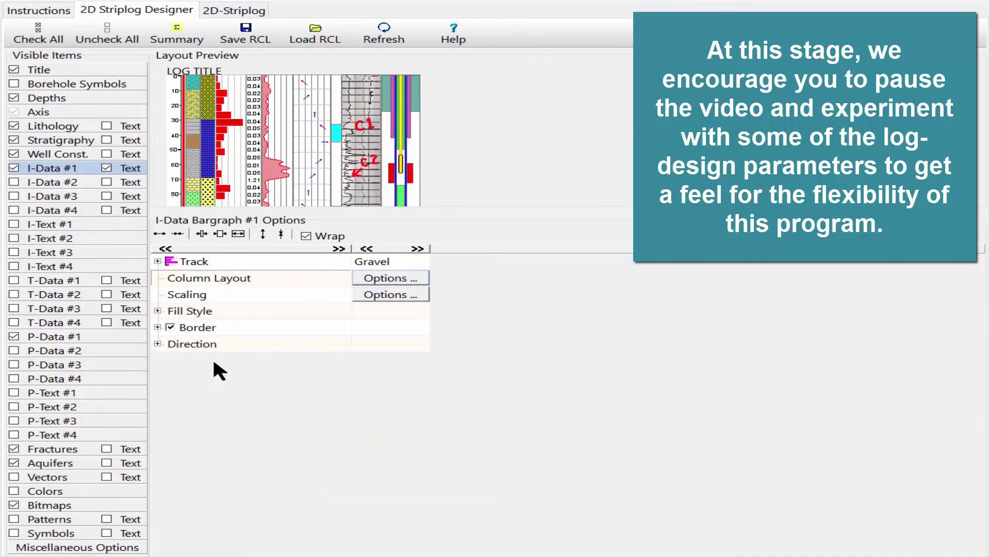
Set the fractures column width to 0.8.
left_click(52, 449)
left_click(386, 262)
double_click(365, 180)
type("0.8")
left_click(315, 474)
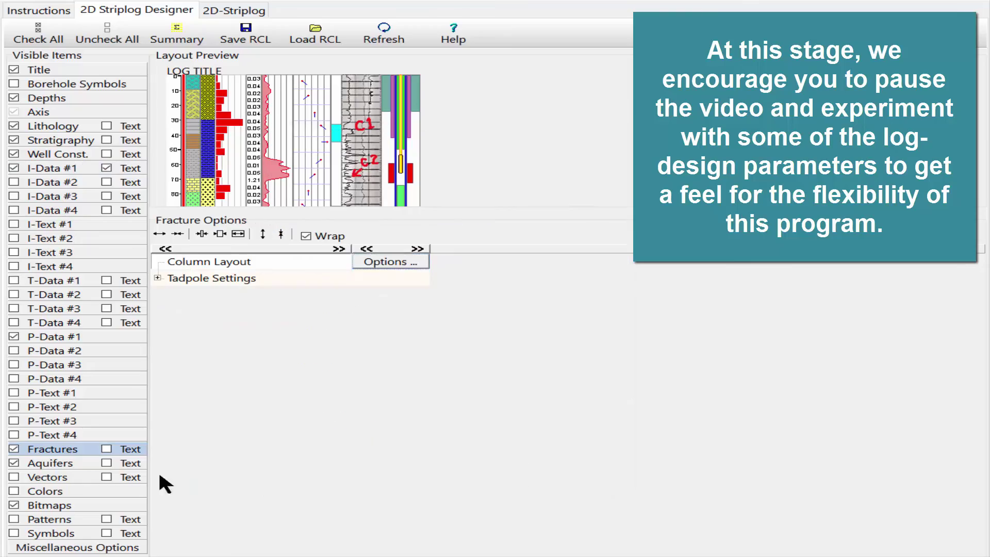